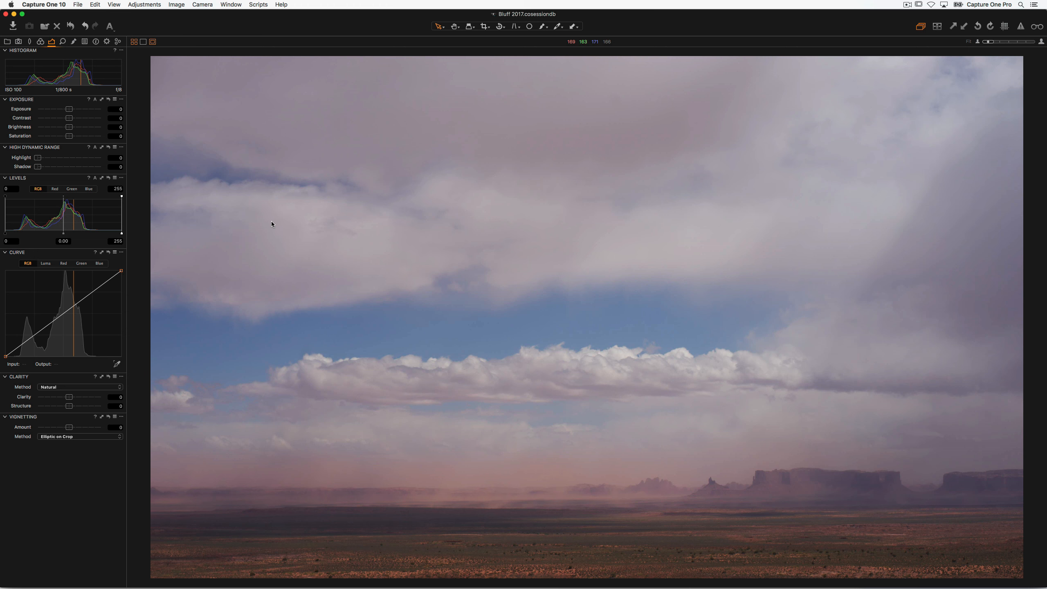
- Raise the photo's exposure to 0.52 and keep the Levels channel mode preference at Red, Green, and Blue Channels
drag(69, 110, 75, 109)
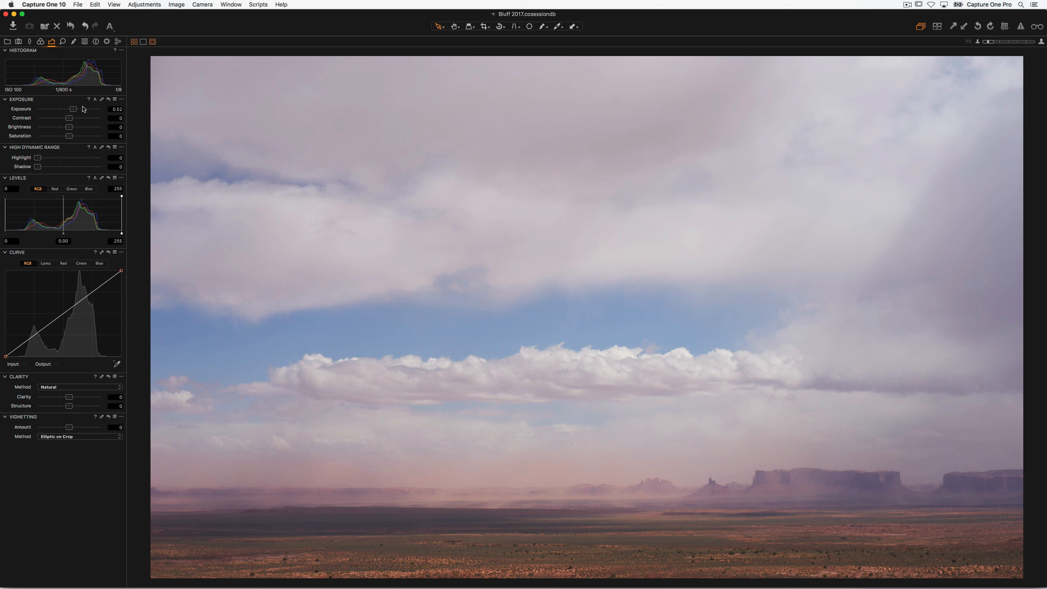
click(55, 4)
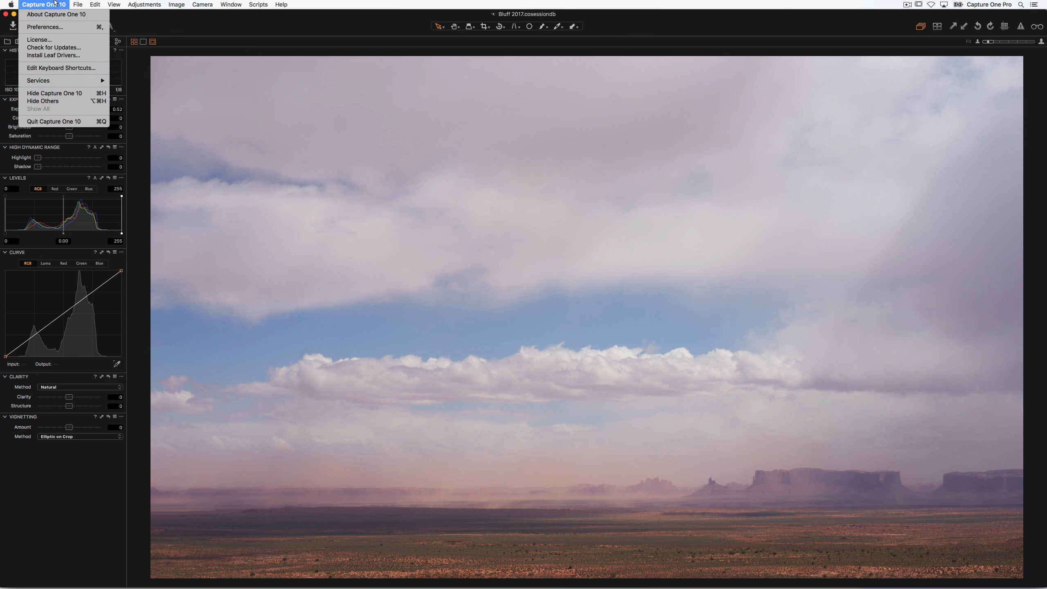
click(58, 26)
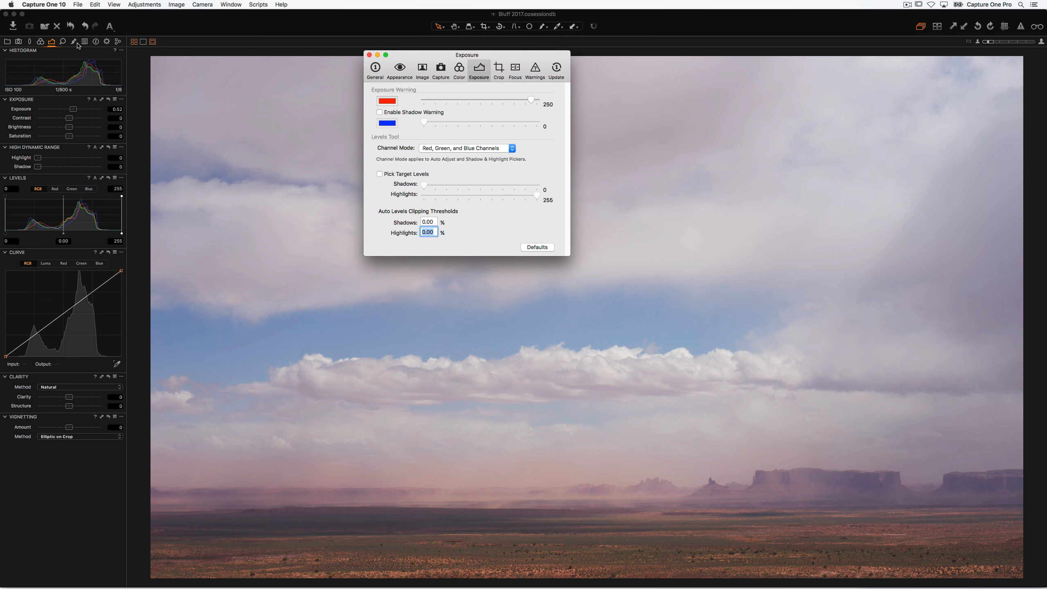
click(438, 152)
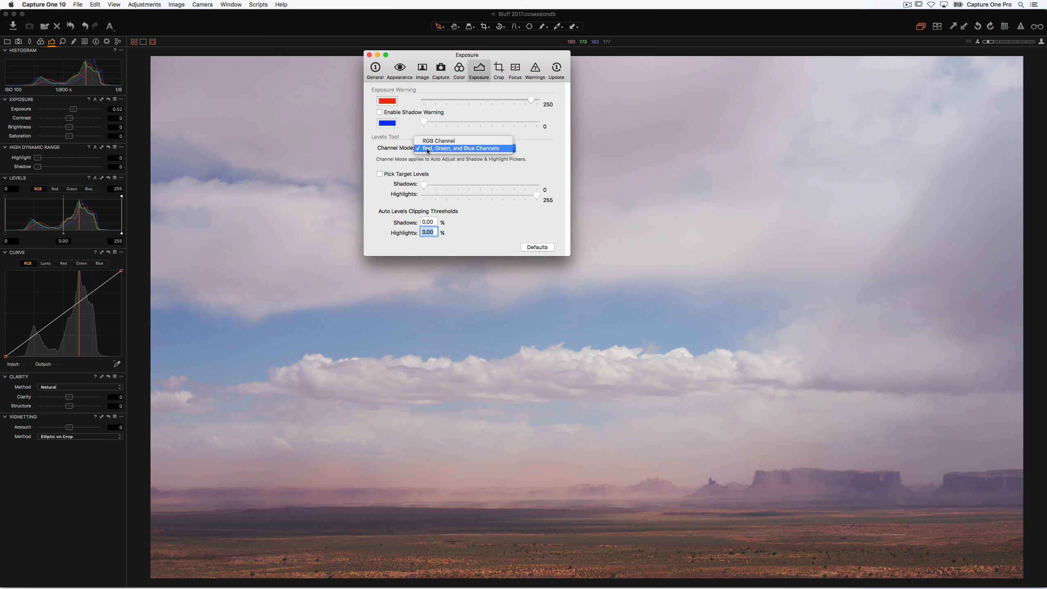
click(427, 151)
key(super+w)
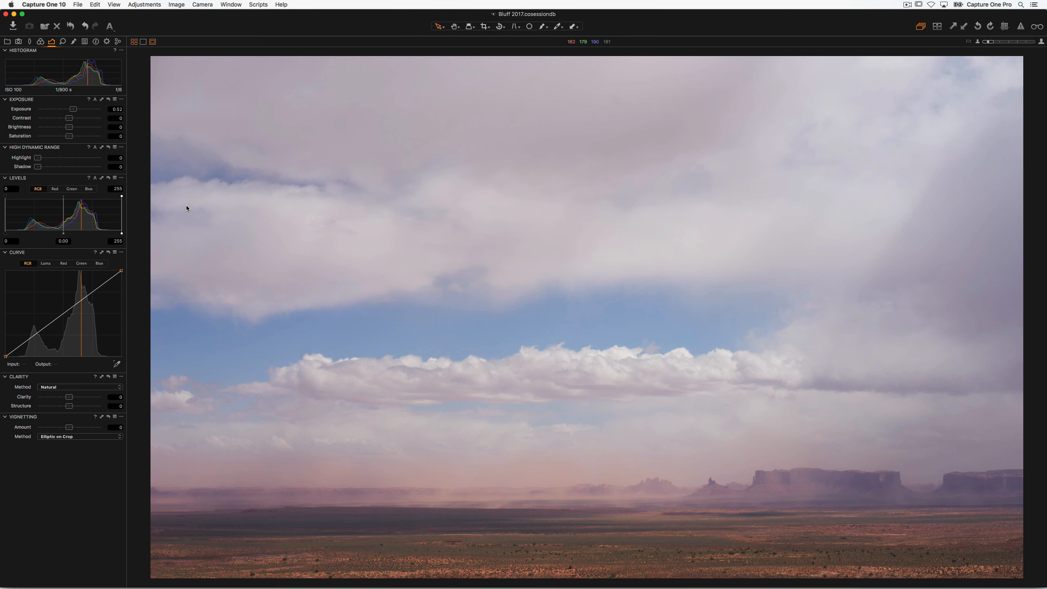
- Auto-adjust the levels and slightly raise the blue channel's highlight point
click(95, 179)
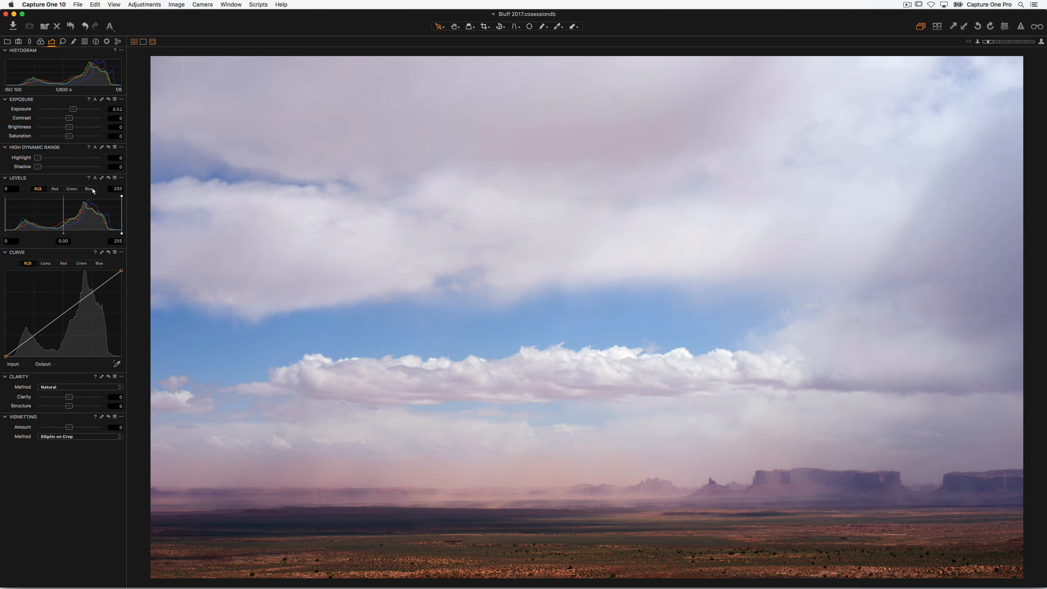
click(94, 190)
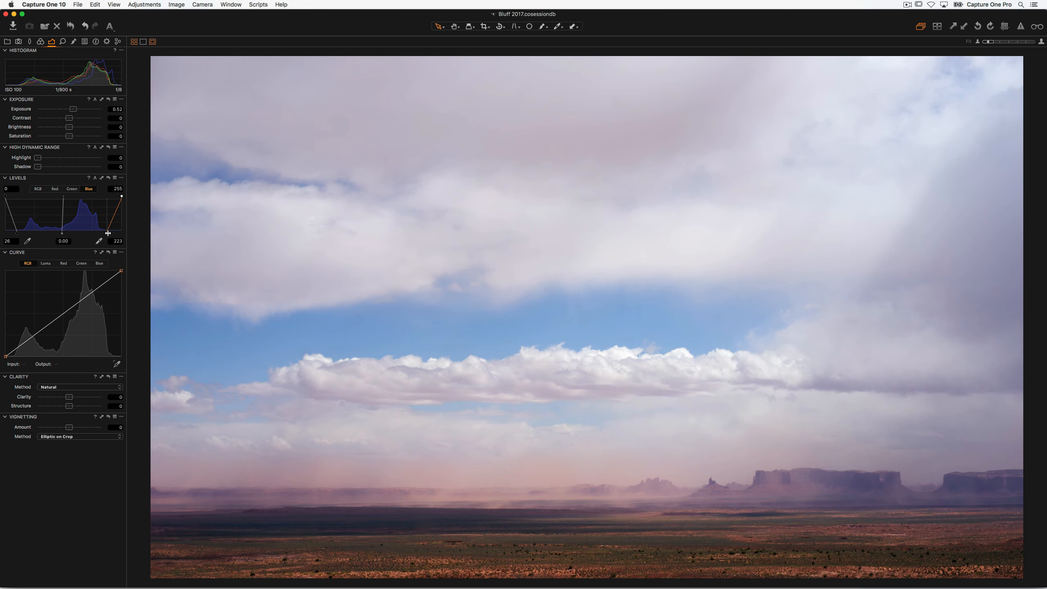
drag(107, 233, 109, 233)
click(33, 190)
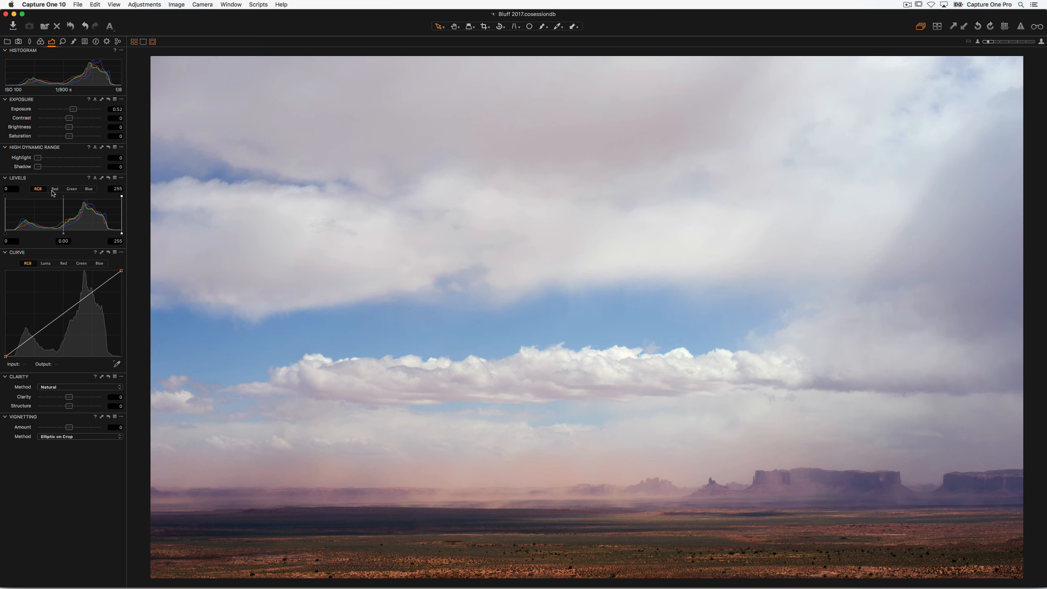
- Set the clarity to 40 using the Natural method
drag(69, 397, 78, 398)
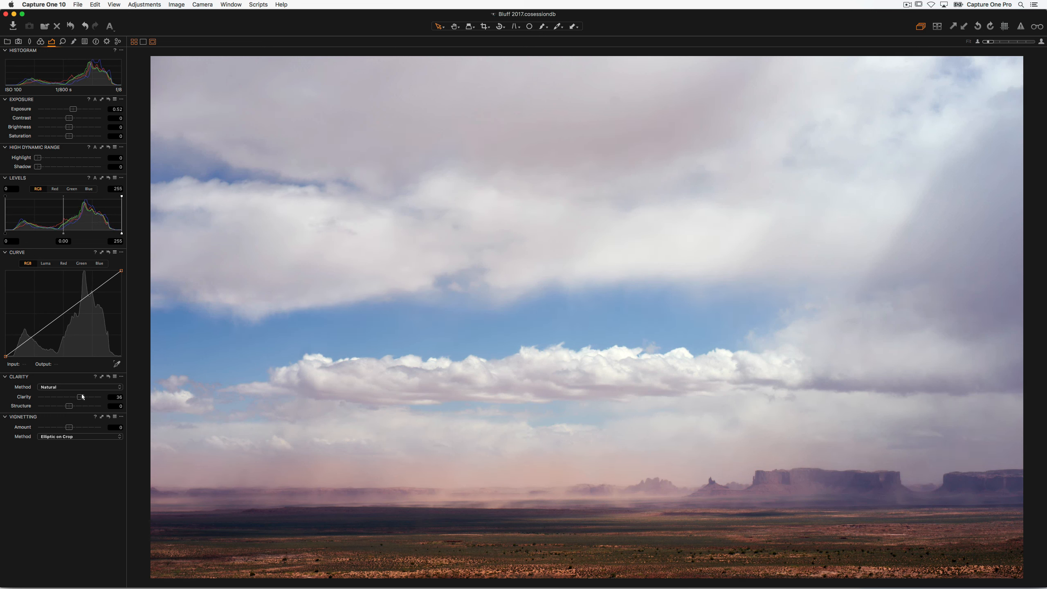
drag(85, 397, 84, 397)
- Apply the BW-03 user style and set the high dynamic range highlight to 40 and shadow to 10
click(86, 42)
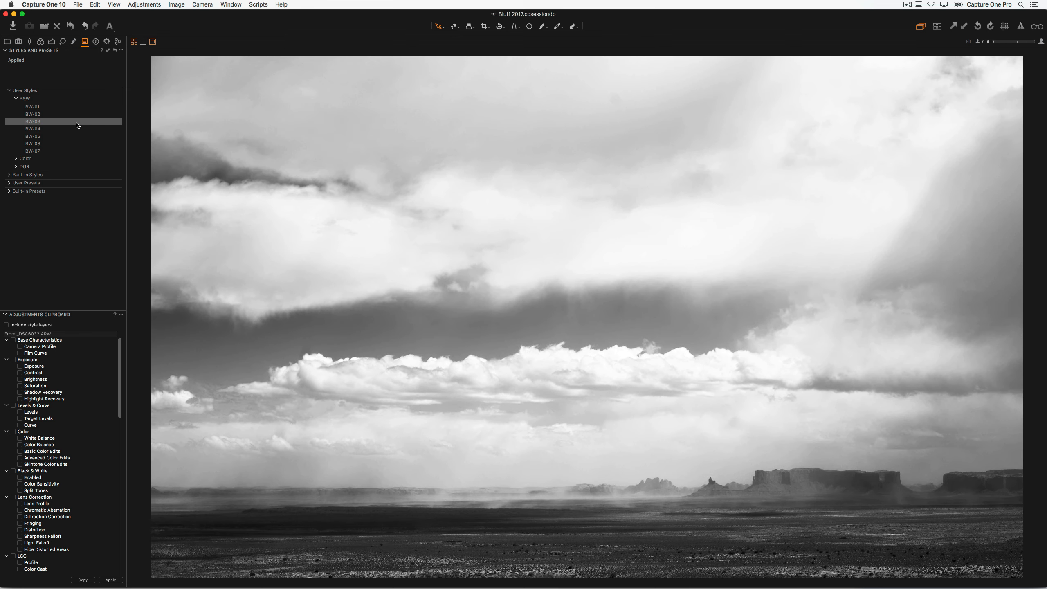
click(78, 123)
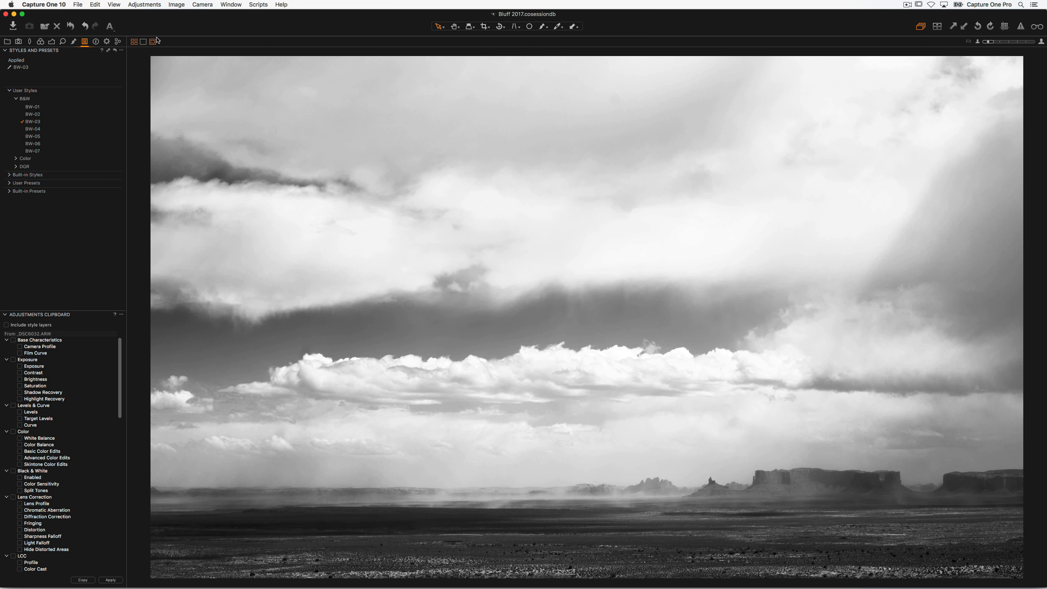
click(52, 42)
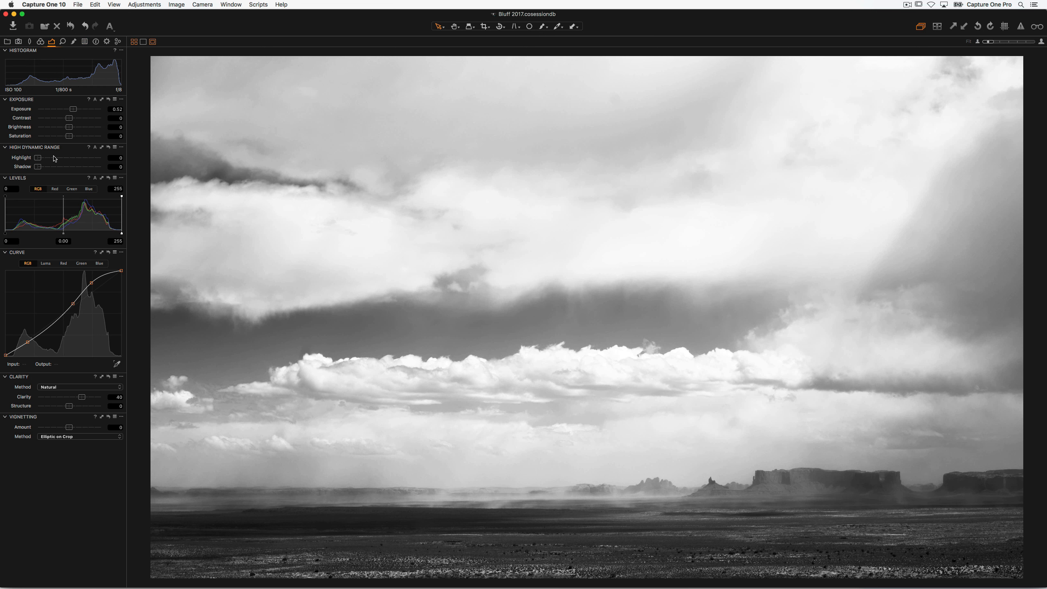
mouse_move(37, 158)
mouse_down()
mouse_move(64, 159)
mouse_move(46, 168)
mouse_up()
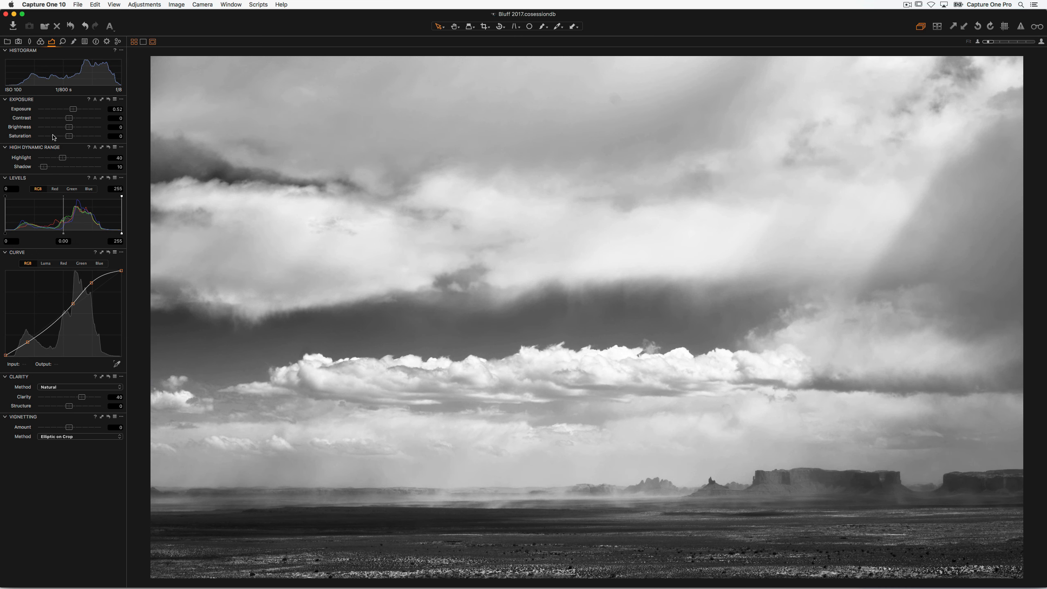
- Add an adjustment layer named Darken and pull its luma curve down at the midtones
click(74, 42)
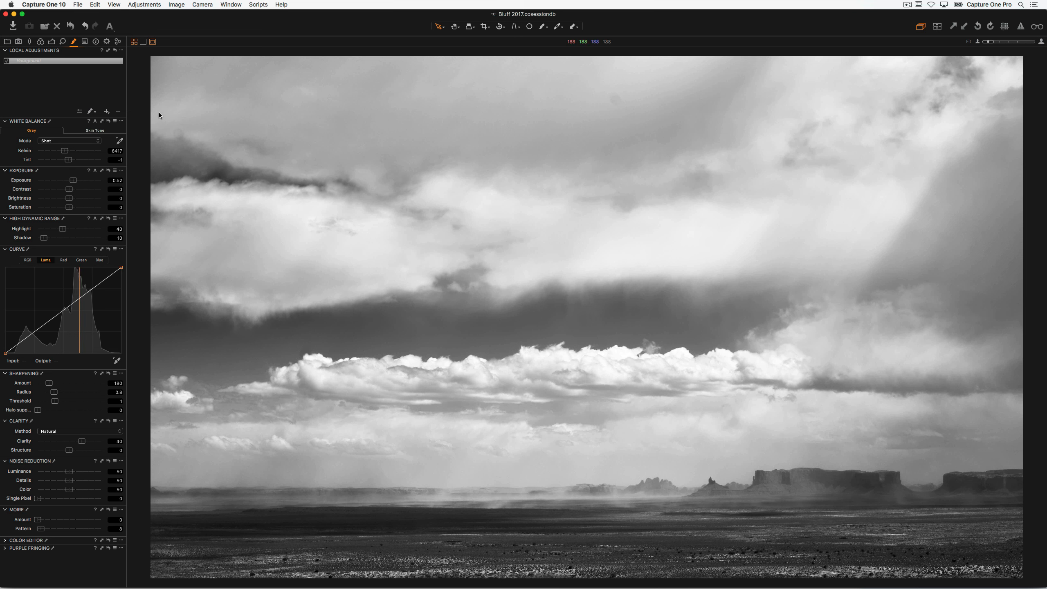
click(107, 111)
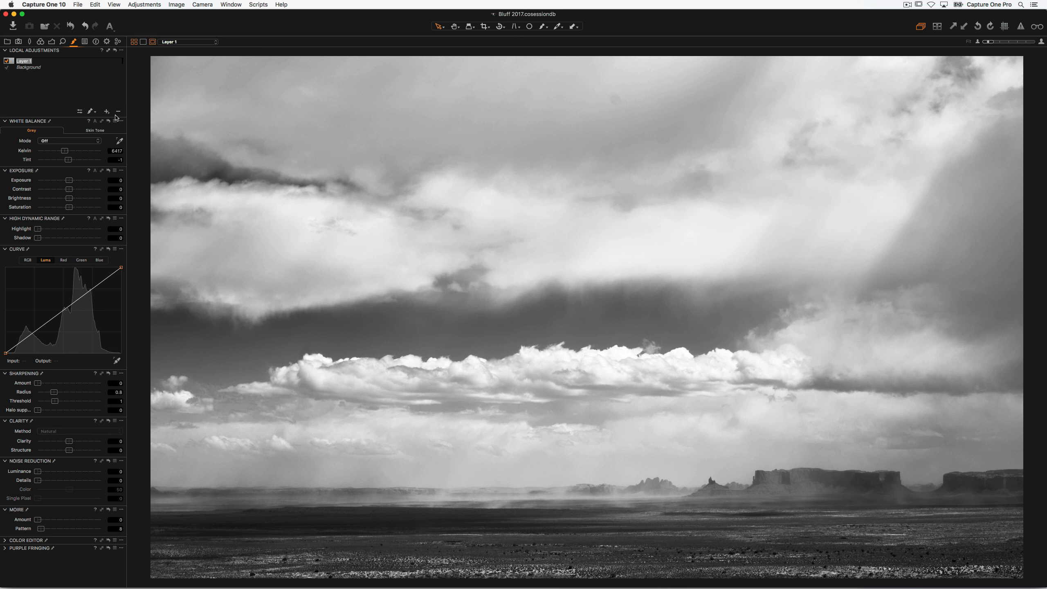
text(Darken)
key(Return)
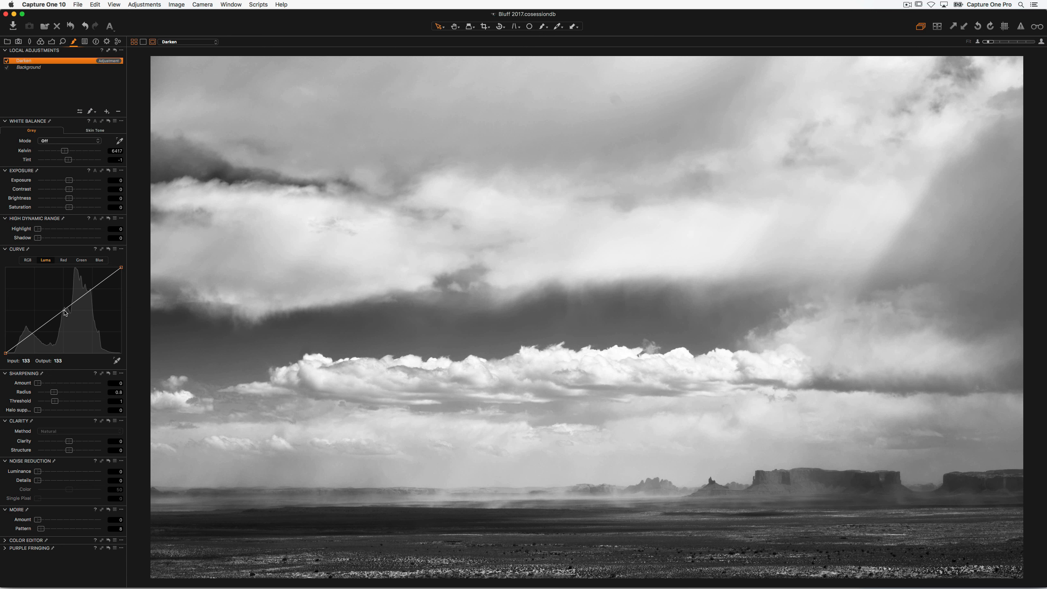
drag(65, 312, 67, 317)
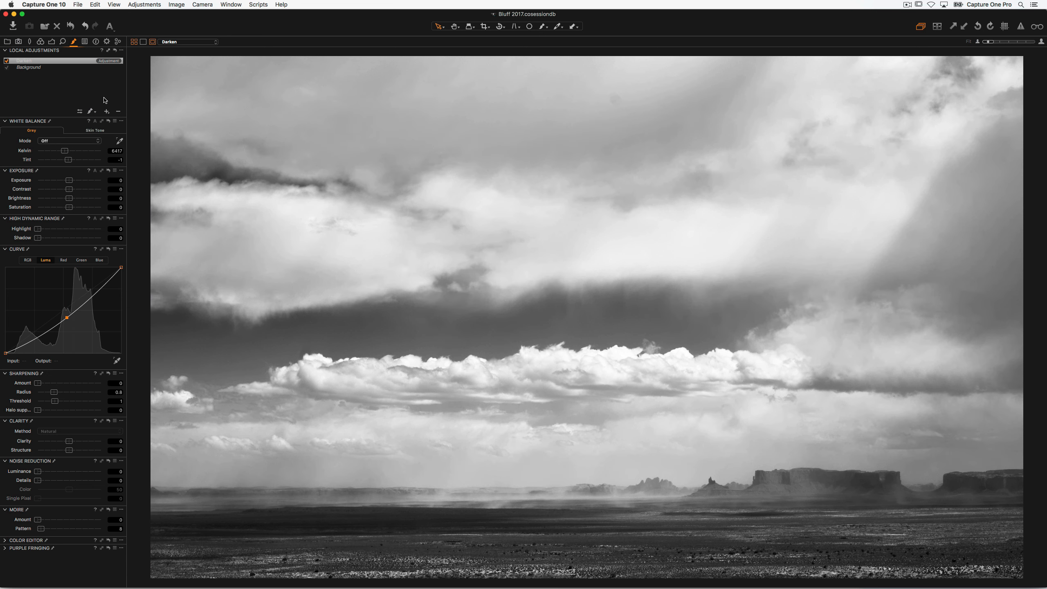
- Set the mask brush to opacity 65 and flow 10, and paint the Darken layer over the clouds in the upper sky
click(91, 112)
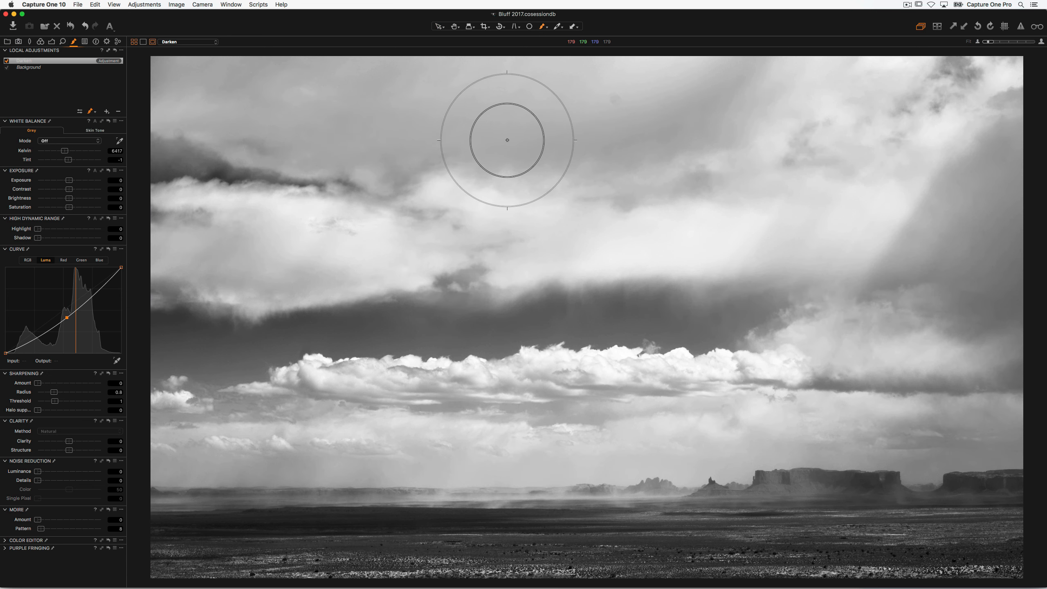
right_click(511, 136)
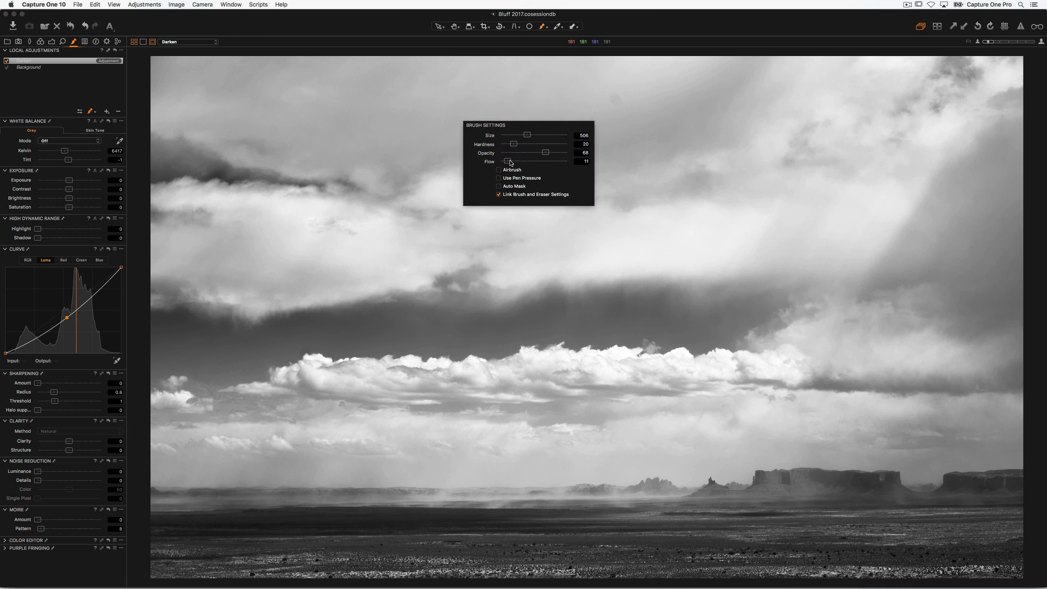
drag(511, 162, 544, 153)
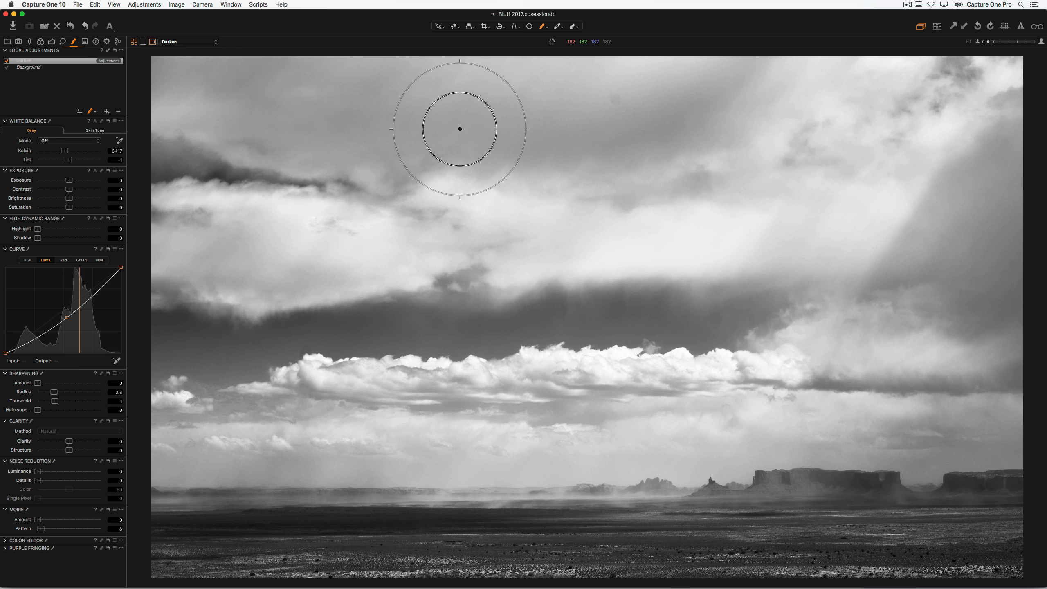
right_click(436, 127)
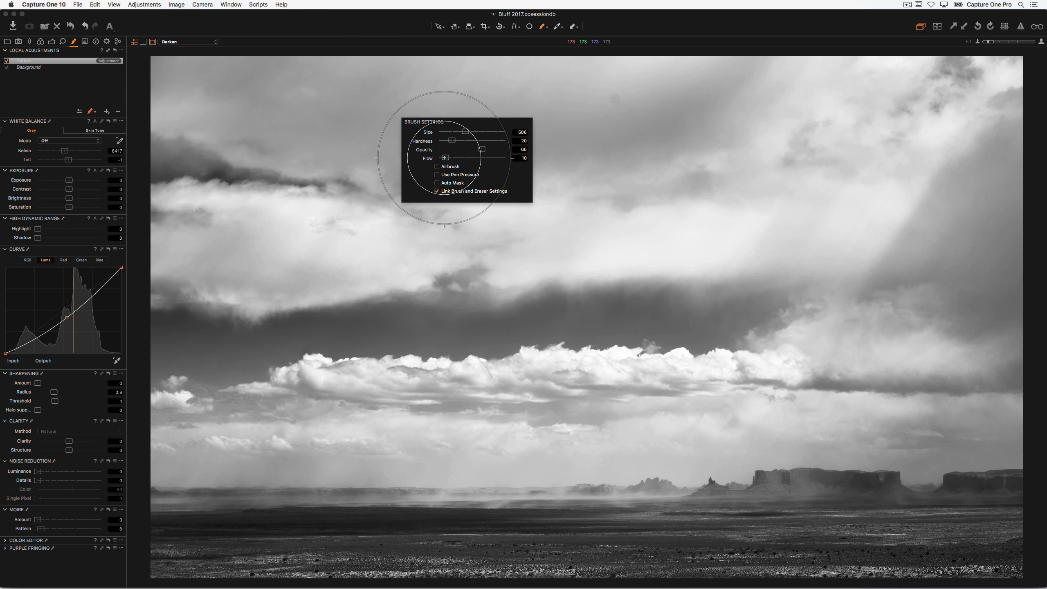
mouse_move(612, 132)
mouse_down()
mouse_move(675, 109)
mouse_move(579, 132)
mouse_move(651, 108)
mouse_move(468, 125)
mouse_move(344, 110)
mouse_move(446, 110)
mouse_move(886, 240)
mouse_move(945, 268)
mouse_move(1014, 158)
mouse_move(983, 187)
mouse_move(189, 247)
mouse_move(337, 253)
mouse_move(531, 209)
mouse_move(674, 139)
mouse_move(680, 102)
mouse_move(577, 124)
mouse_move(182, 70)
mouse_move(248, 88)
mouse_move(596, 92)
mouse_up()
- Paint the Darken mask along the dark cloud band in the middle of the sky and over the clouds at the right
key(h)
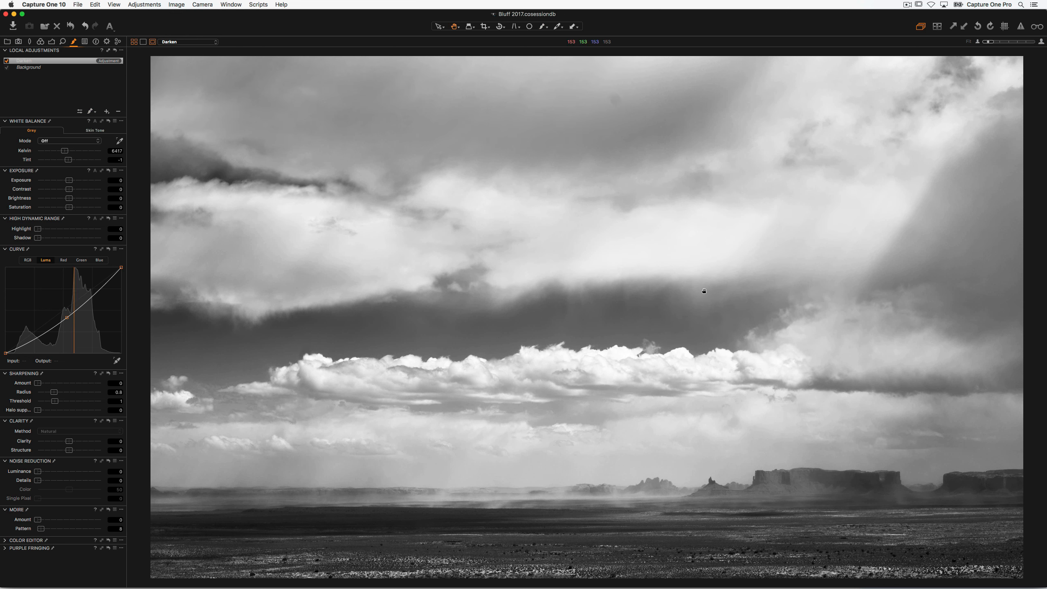
double_click(699, 287)
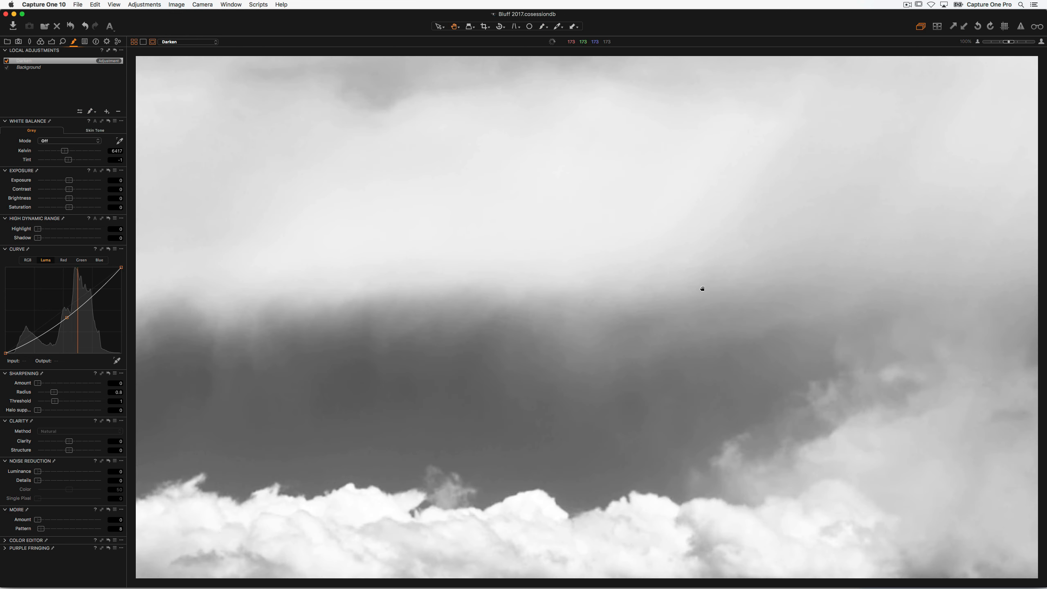
double_click(584, 332)
key(b)
drag(798, 272, 472, 295)
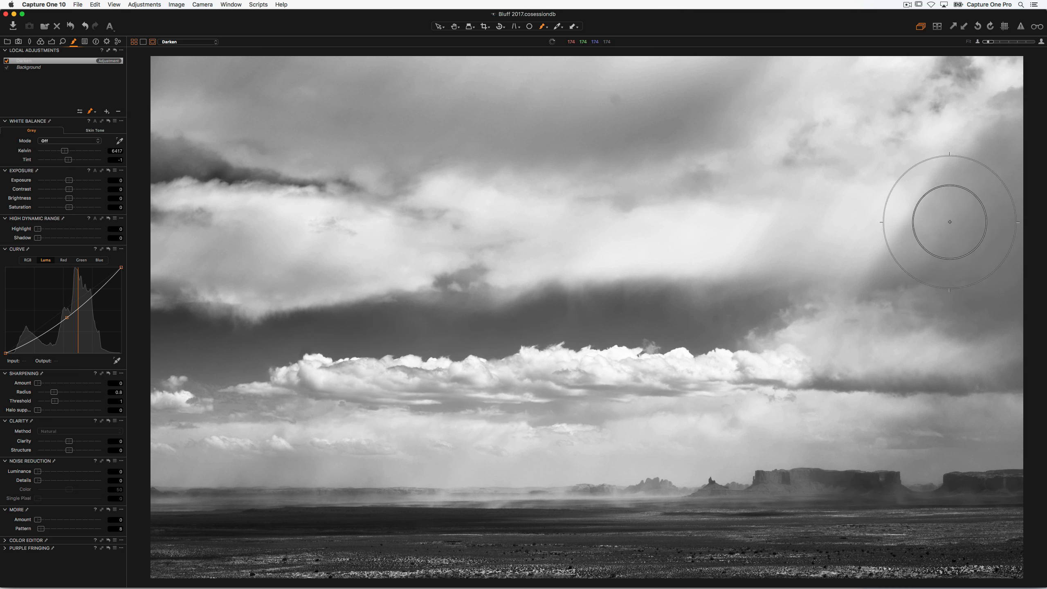
mouse_move(846, 356)
mouse_down()
mouse_move(879, 372)
mouse_move(1012, 188)
mouse_up()
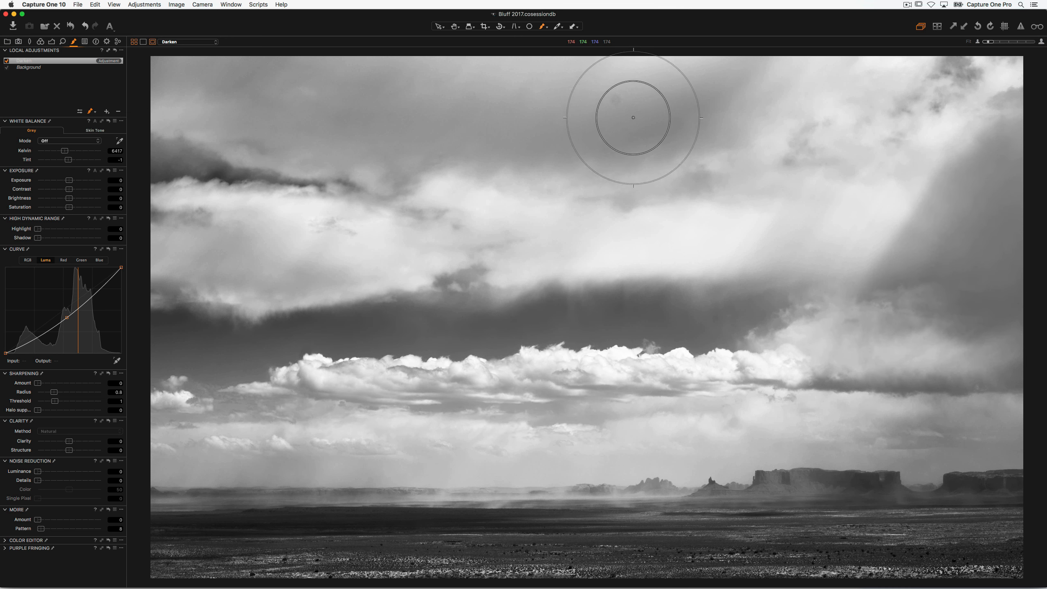
- Inspect the dust spot in the upper sky and add a heal layer named Spot
key(h)
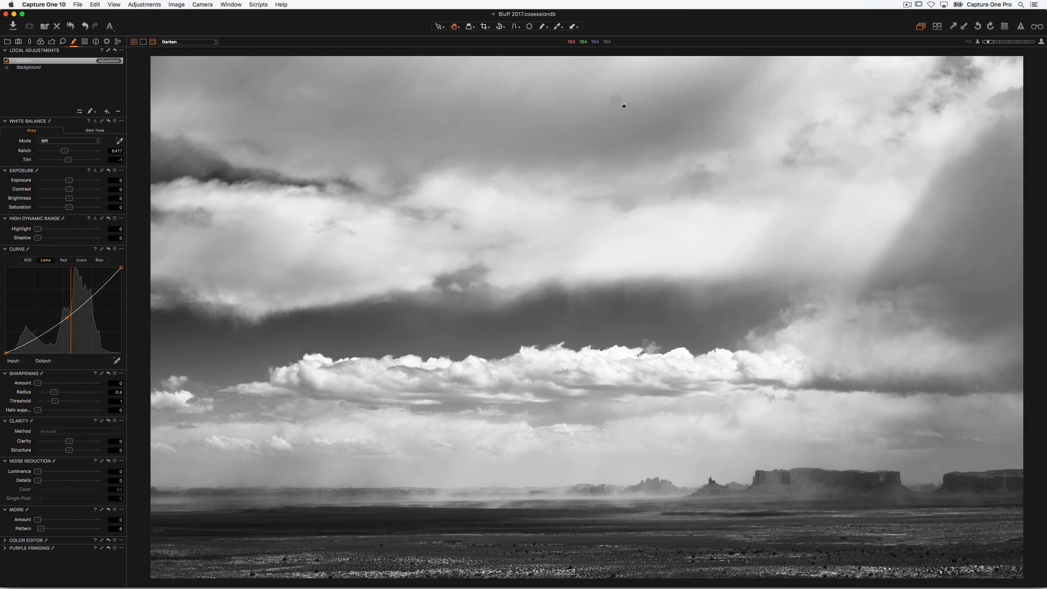
double_click(624, 105)
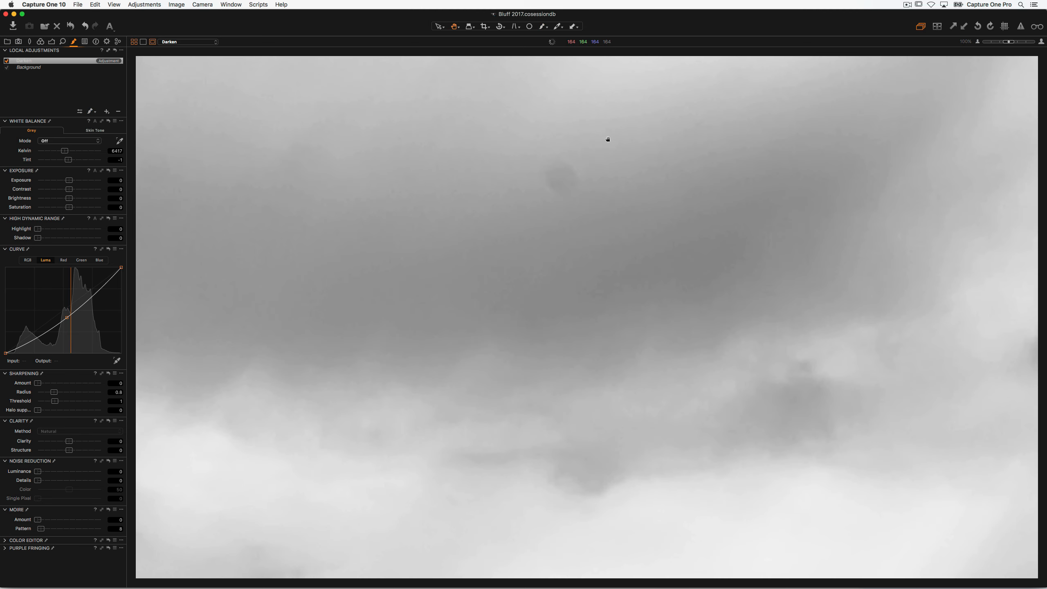
double_click(568, 214)
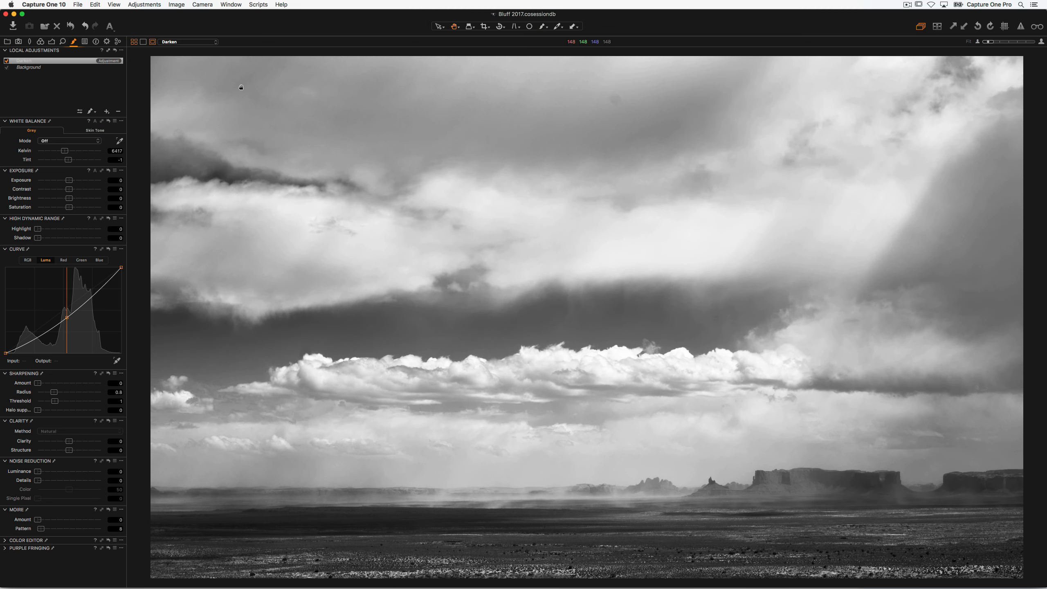
click(106, 112)
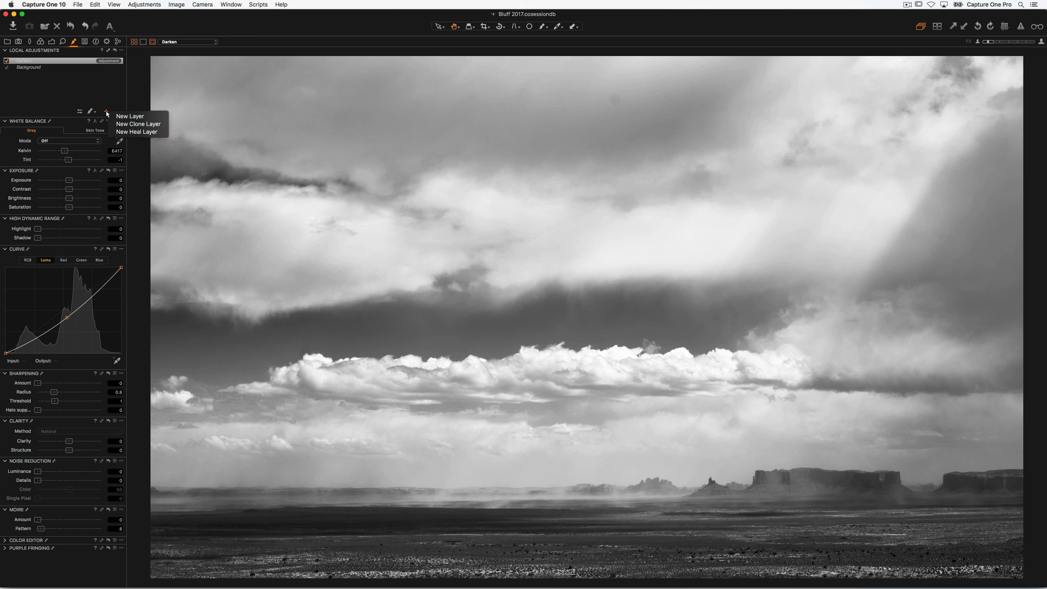
click(116, 135)
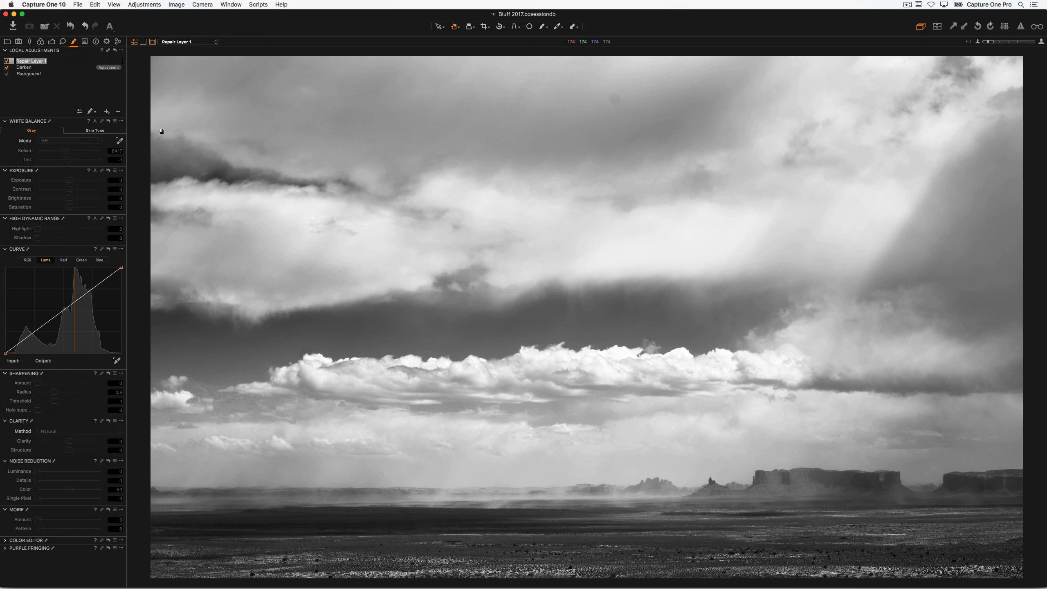
text(Spot)
key(Return)
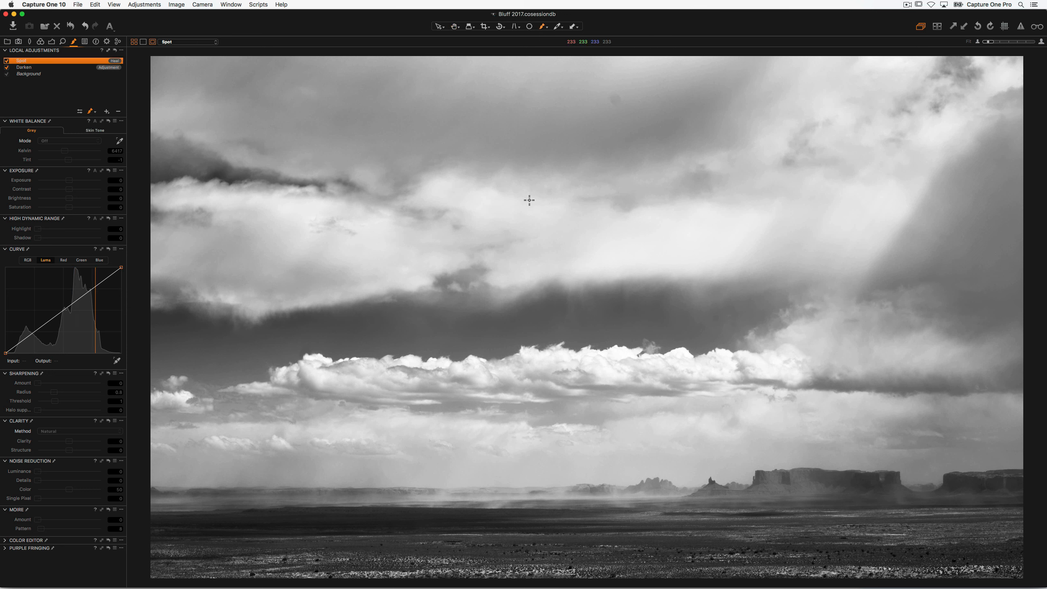
- Heal the round dust spot in the upper sky on the Spot layer, sampling clean cloud to its right
double_click(650, 104)
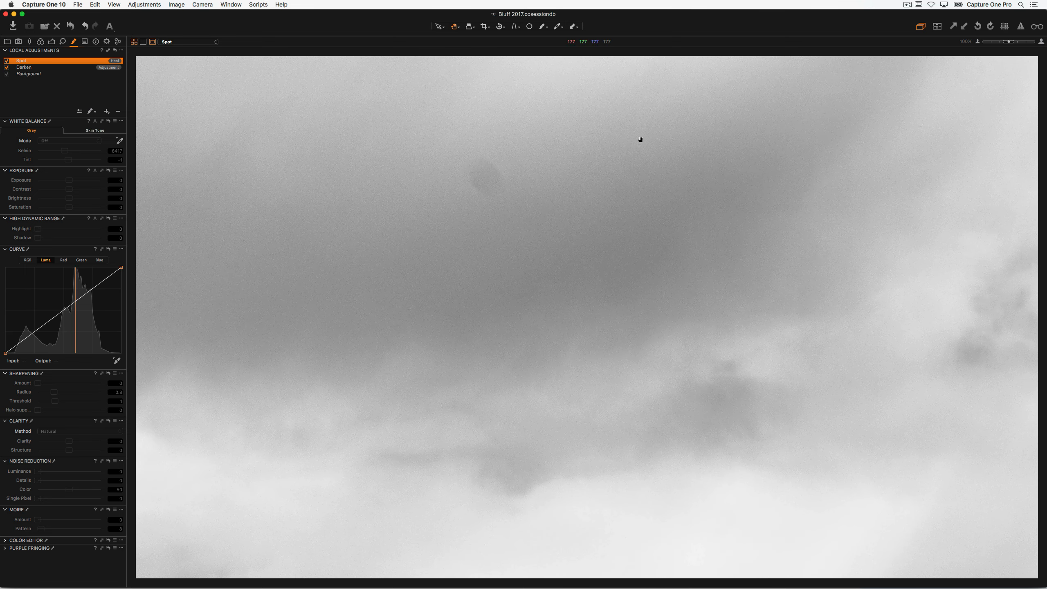
key(b)
alt+click(667, 130)
click(478, 169)
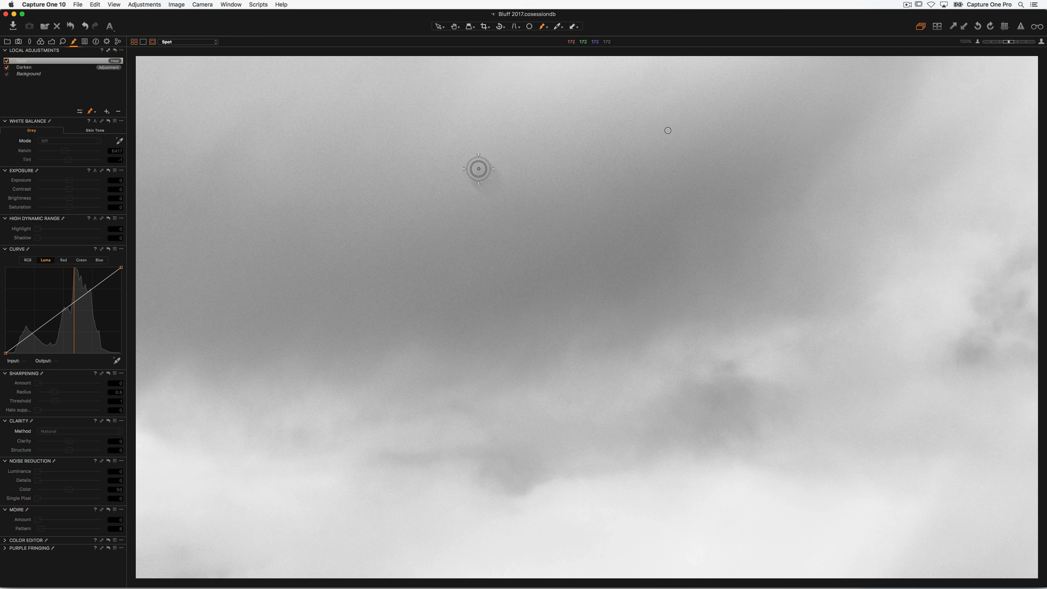
mouse_move(480, 168)
mouse_down()
mouse_move(494, 188)
mouse_move(496, 167)
mouse_move(474, 189)
mouse_up()
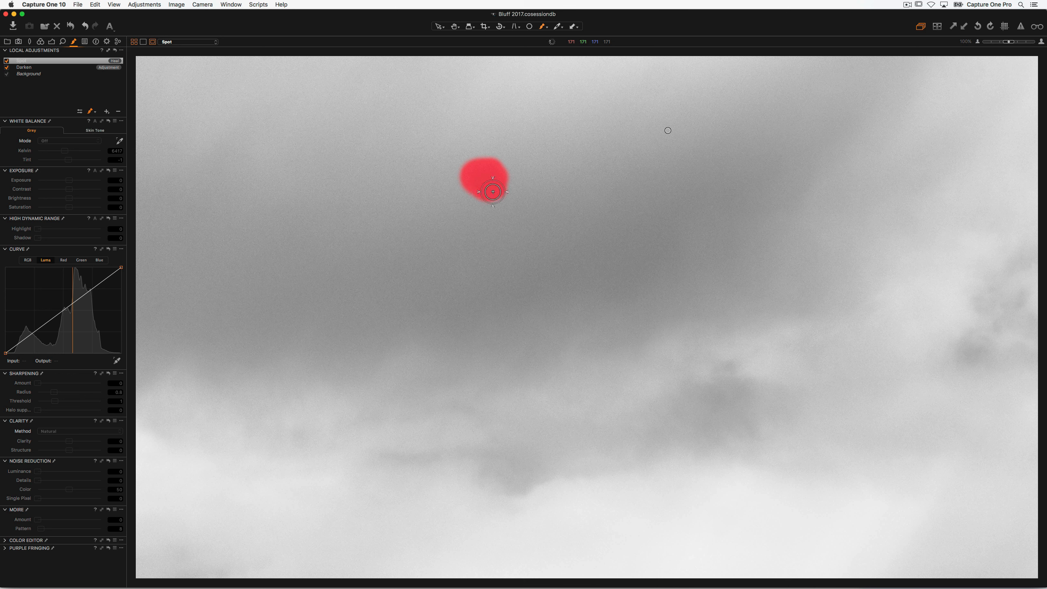
key(v)
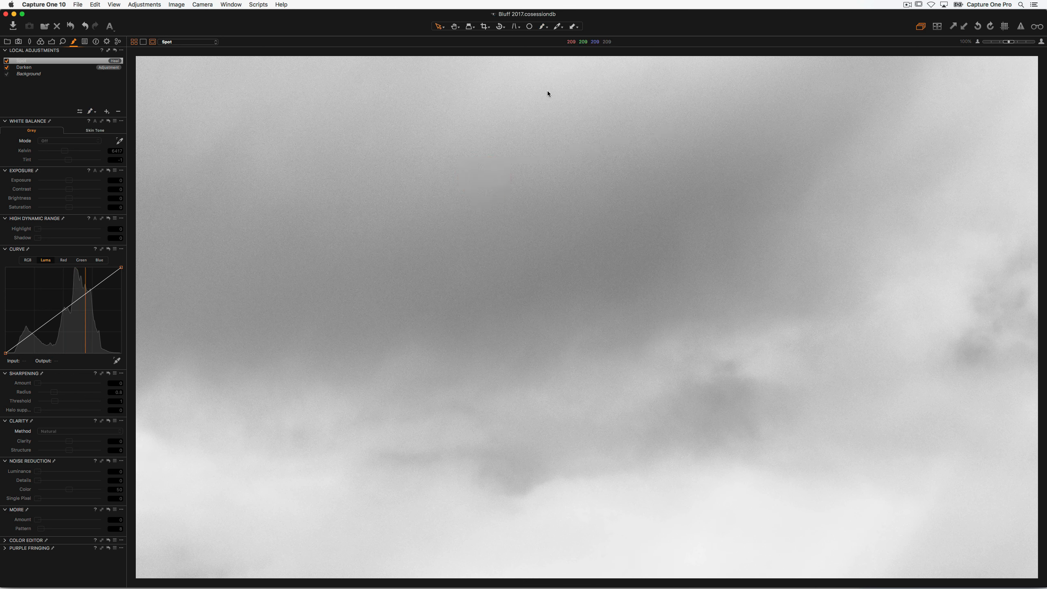
- Compare the whole image with and without the Darken layer, and select that layer with the mask brush active
key(h)
double_click(544, 153)
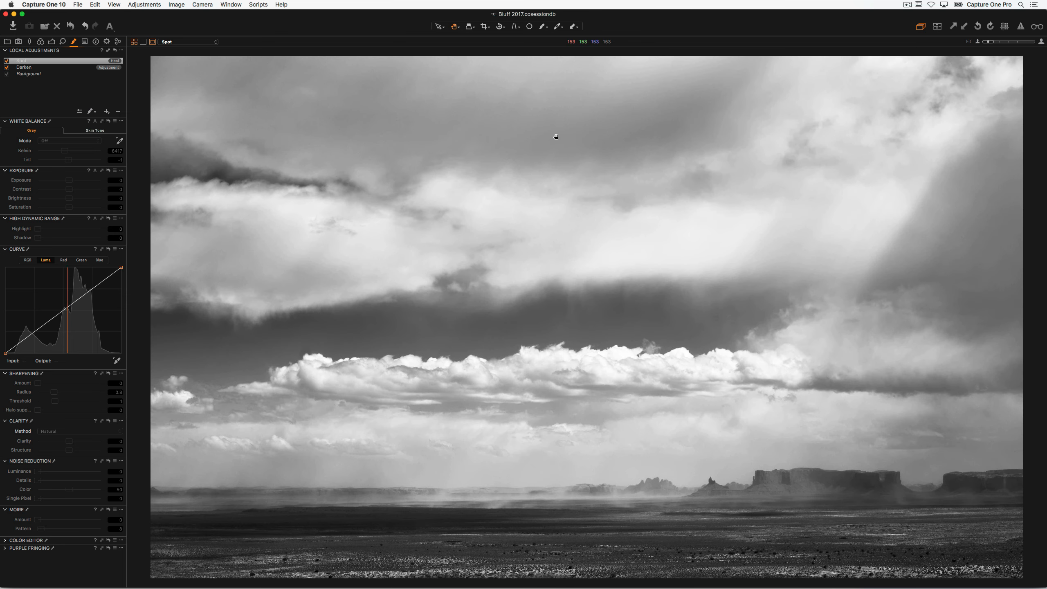
click(7, 67)
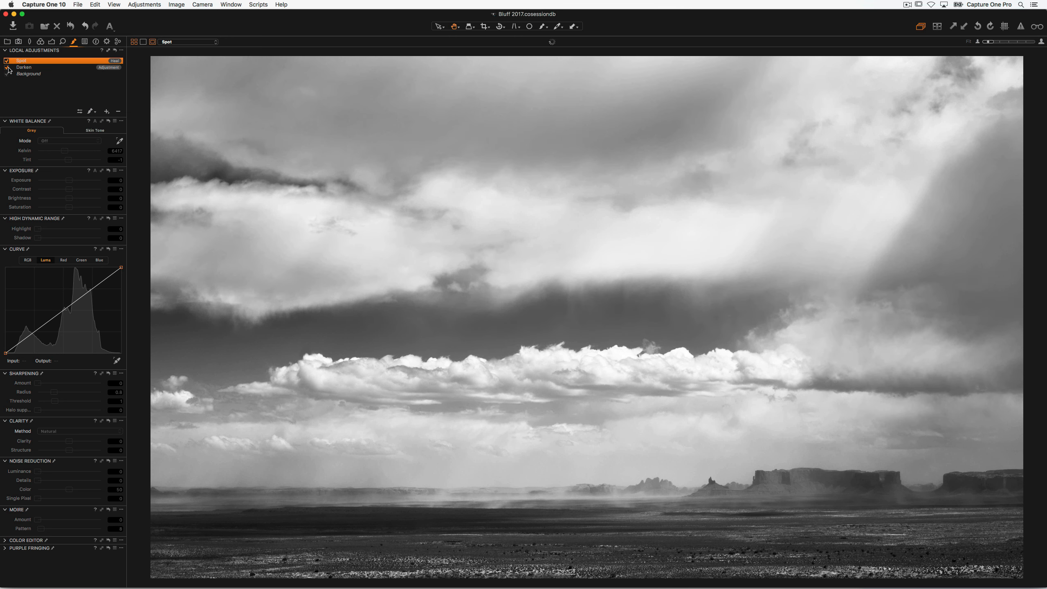
click(7, 67)
click(7, 68)
click(40, 67)
click(91, 111)
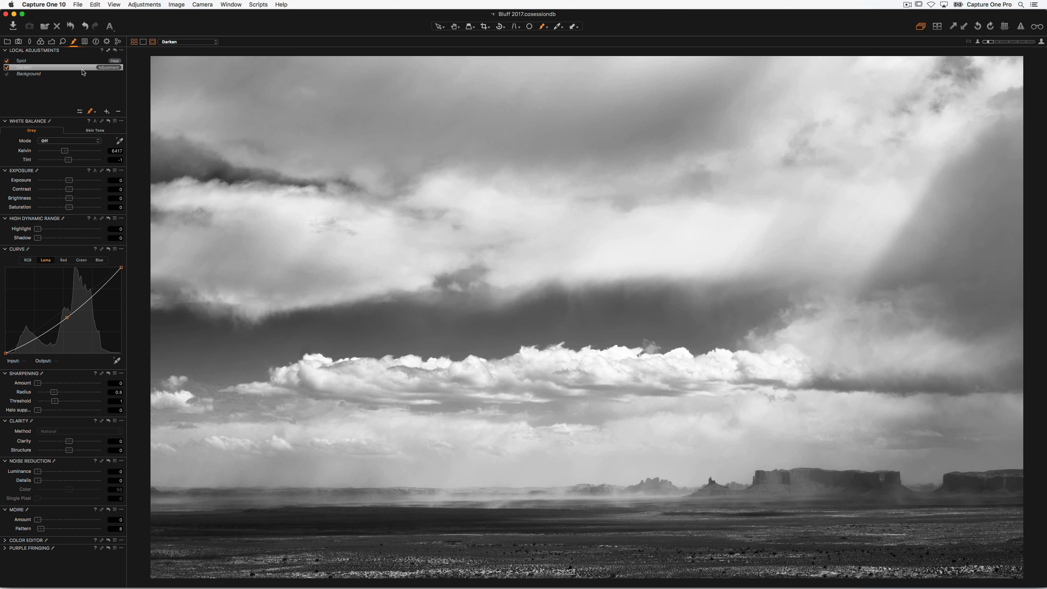
- Raise Clarity to 52 on the Background layer, keeping the Natural method
click(51, 75)
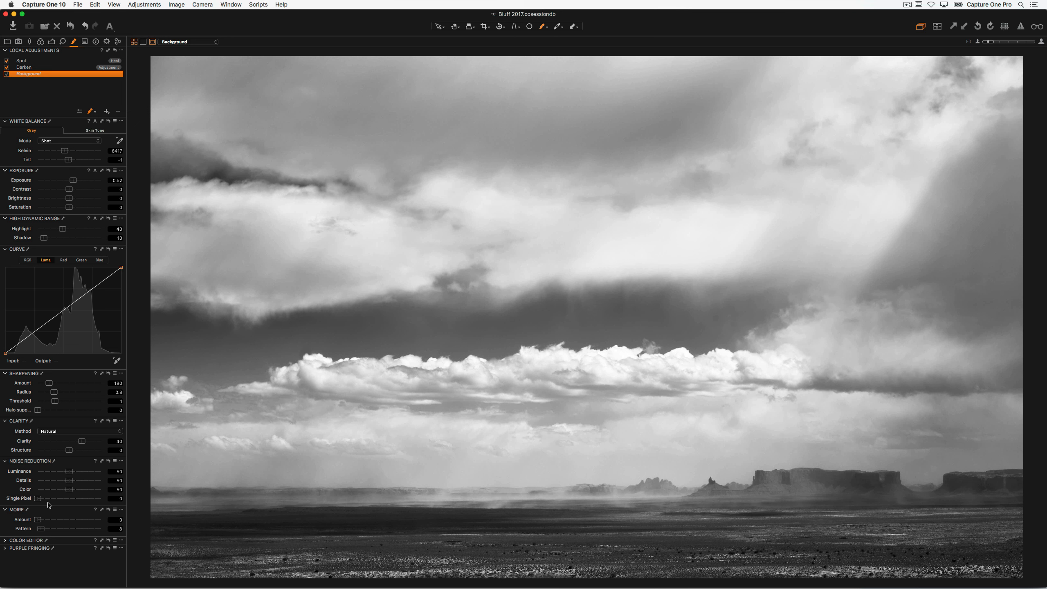
drag(82, 444, 83, 444)
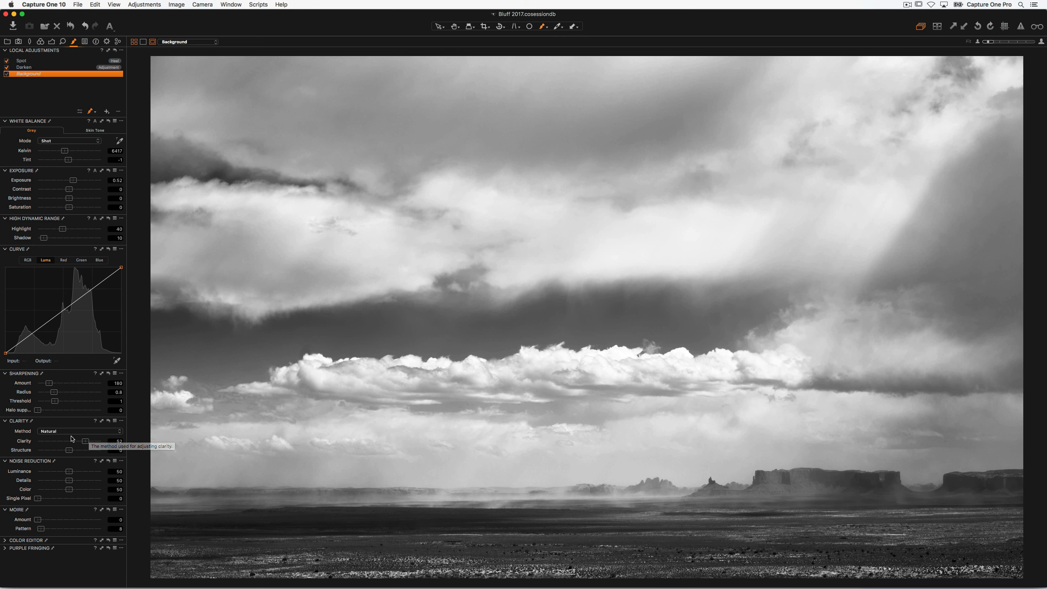
key(v)
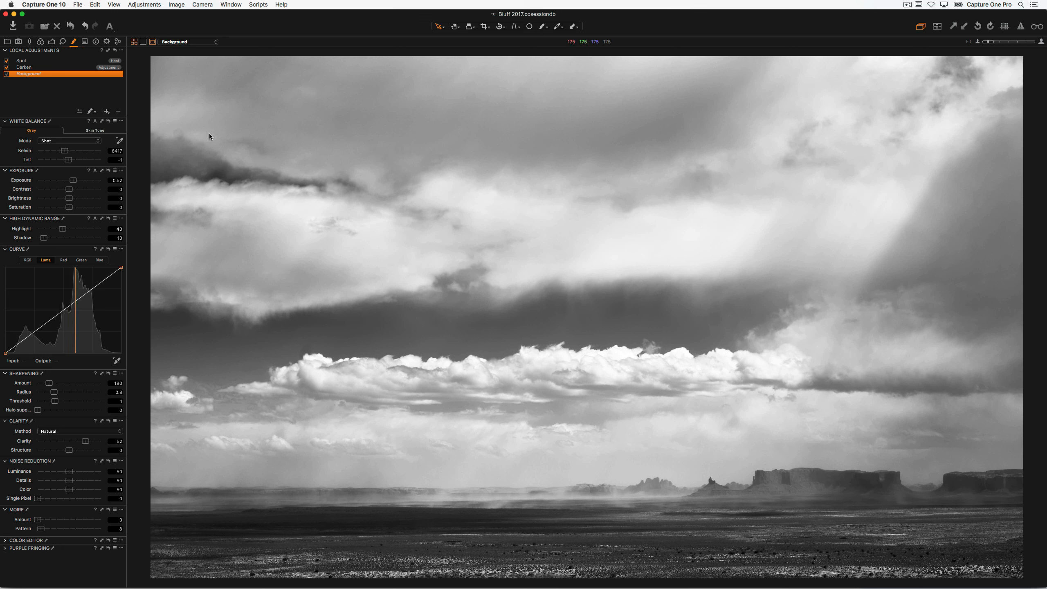
- Temporarily reset all adjustments to compare with the original colour photo, and restore the black-and-white edit
click(71, 27)
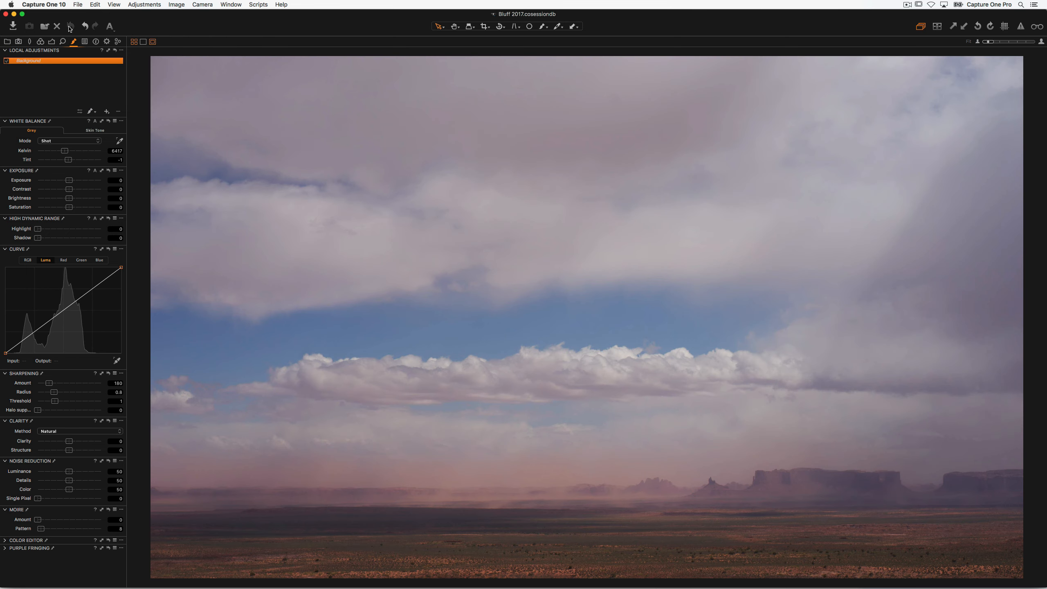
key(super+z)
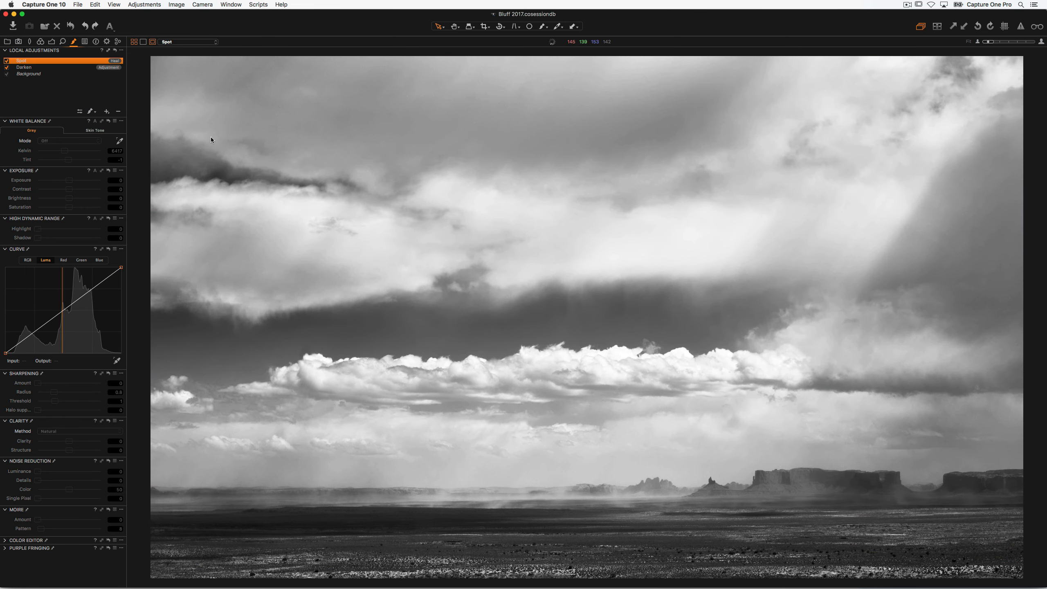